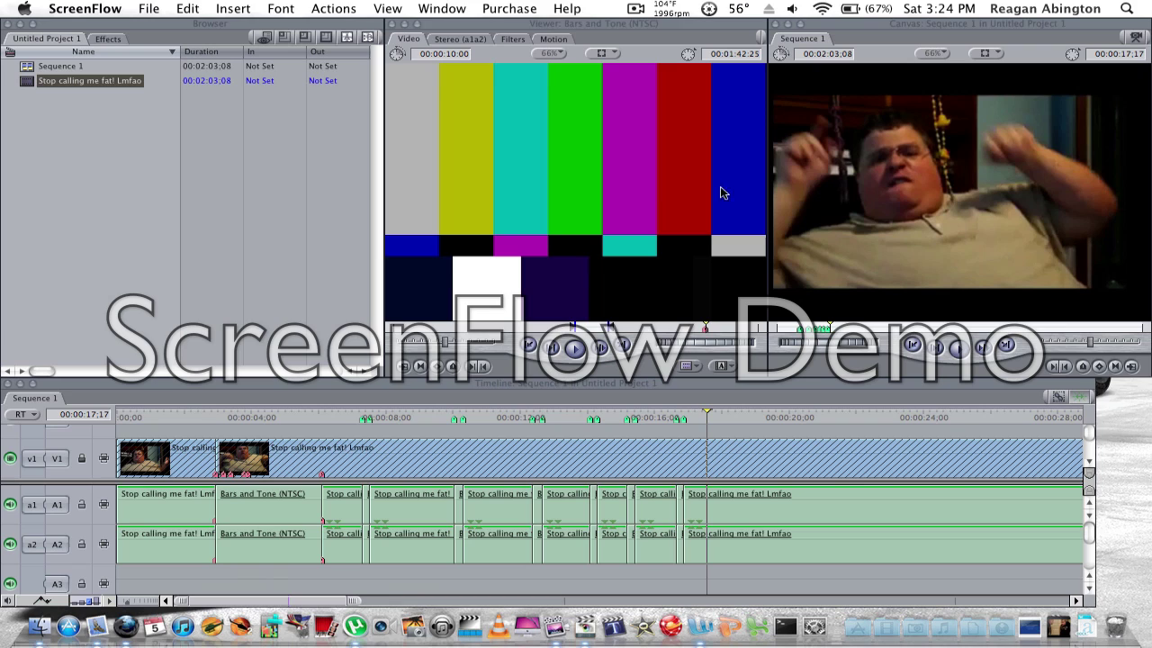
# - Play Sequence 1 from its very start to review the audio edits so far
pyautogui.click(632, 208)
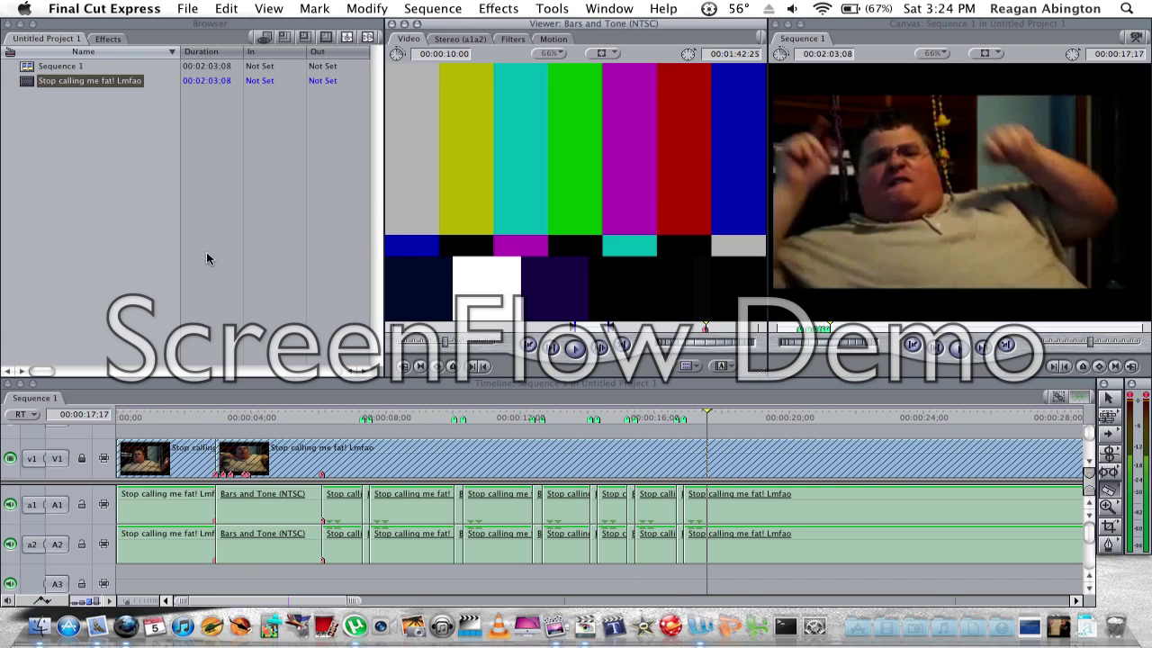
pyautogui.click(129, 426)
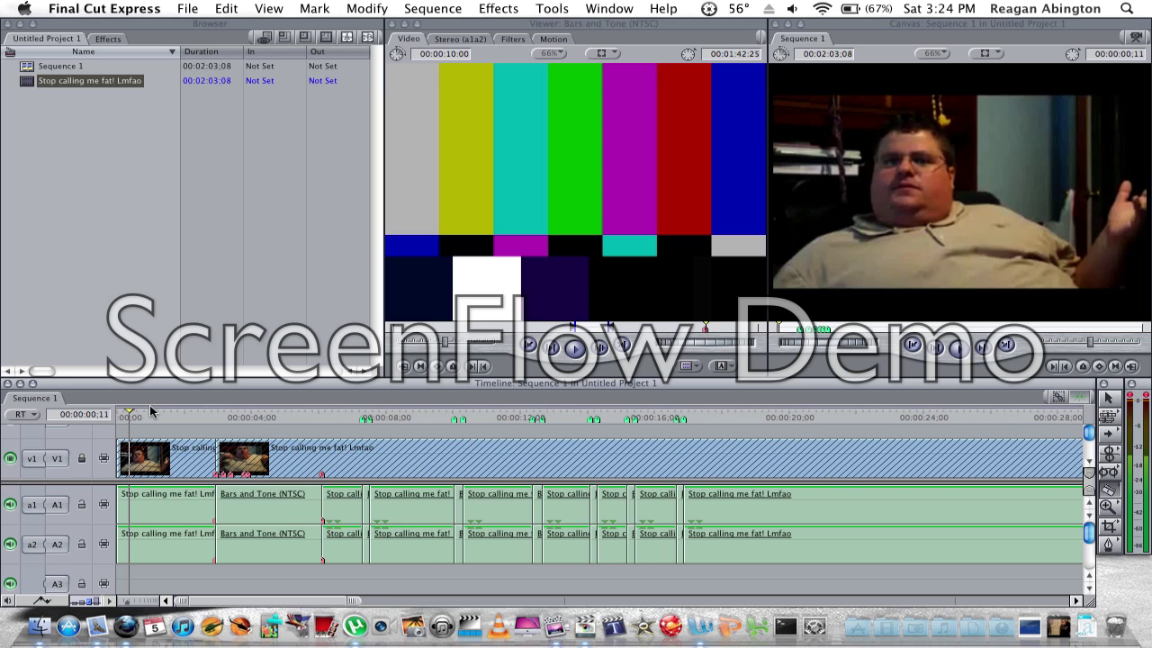
pyautogui.press('space')
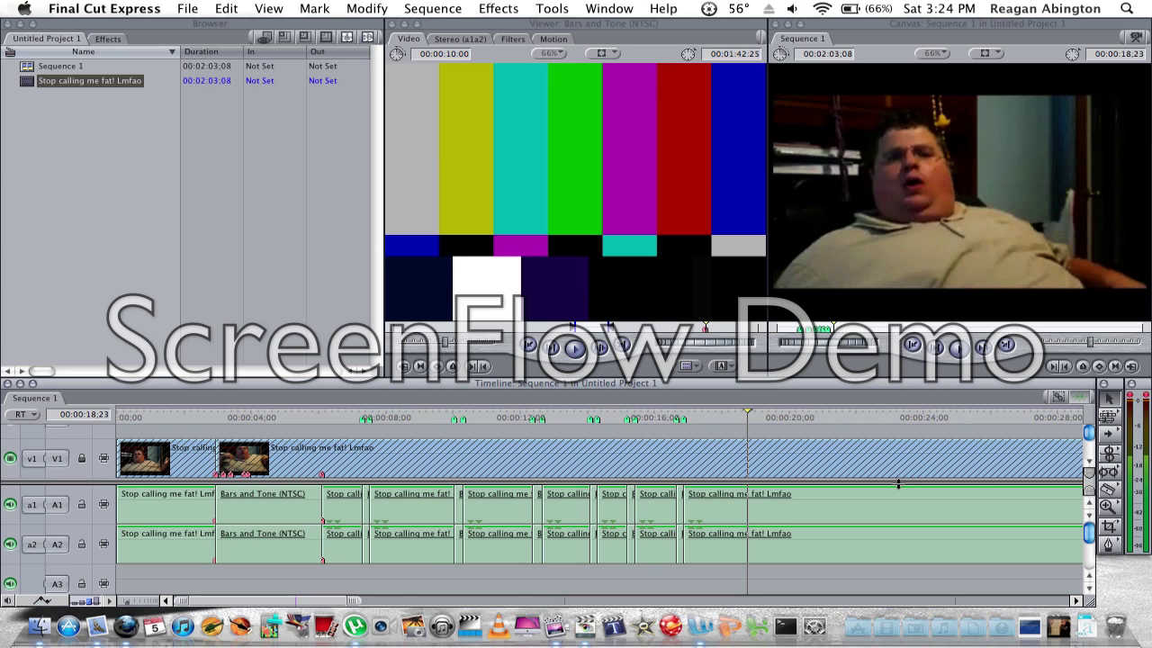
# - Load the last 'Stop calling me fat! Lmfao' audio piece into the Viewer
pyautogui.doubleClick(857, 513)
pyautogui.rightClick(857, 513)
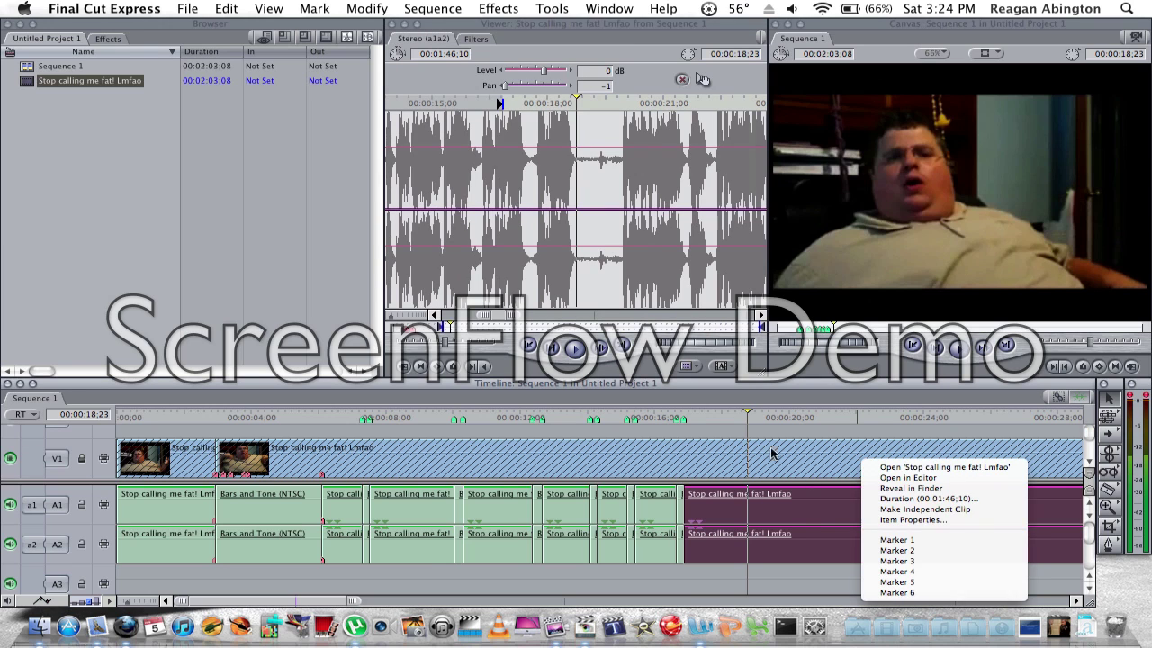
pyautogui.click(735, 435)
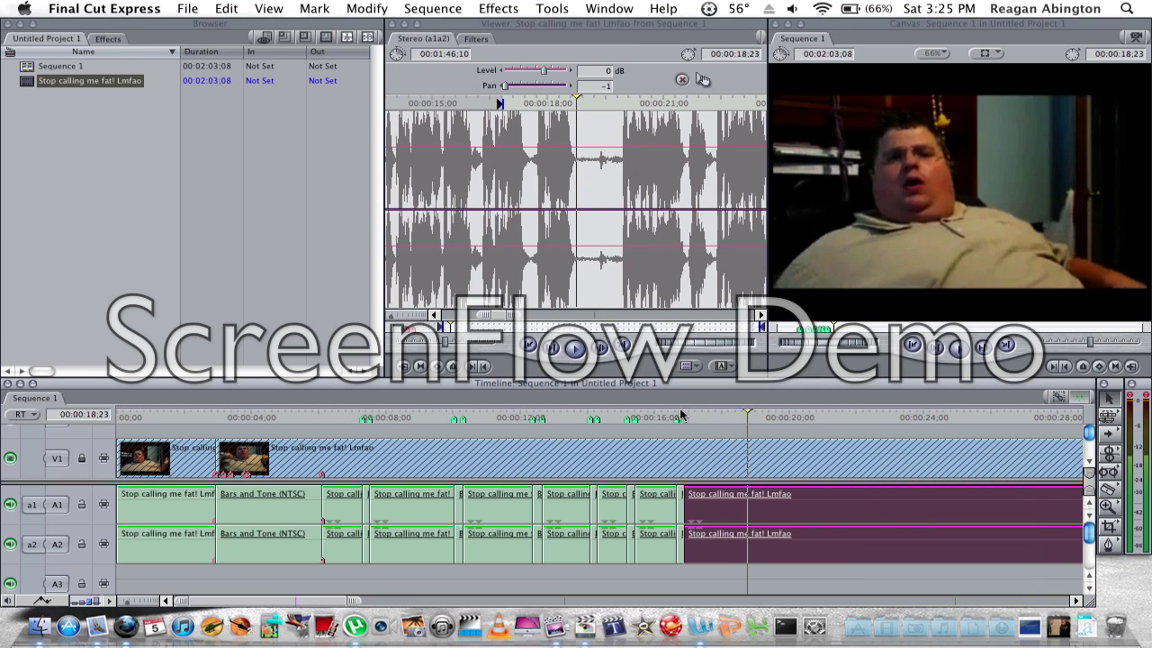
# - Cue the playhead to the curse word at 00:00:17:29 and play through it
pyautogui.click(692, 419)
pyautogui.moveTo(693, 421); pyautogui.dragTo(706, 420)
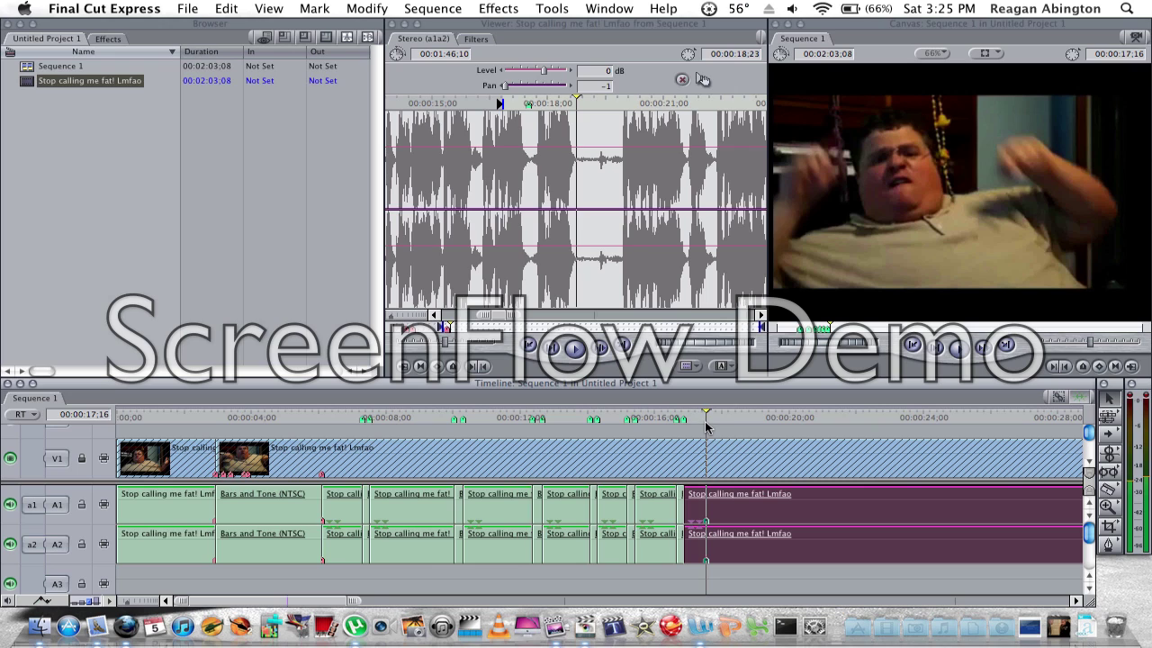
pyautogui.moveTo(706, 421); pyautogui.dragTo(703, 419)
pyautogui.click(720, 421)
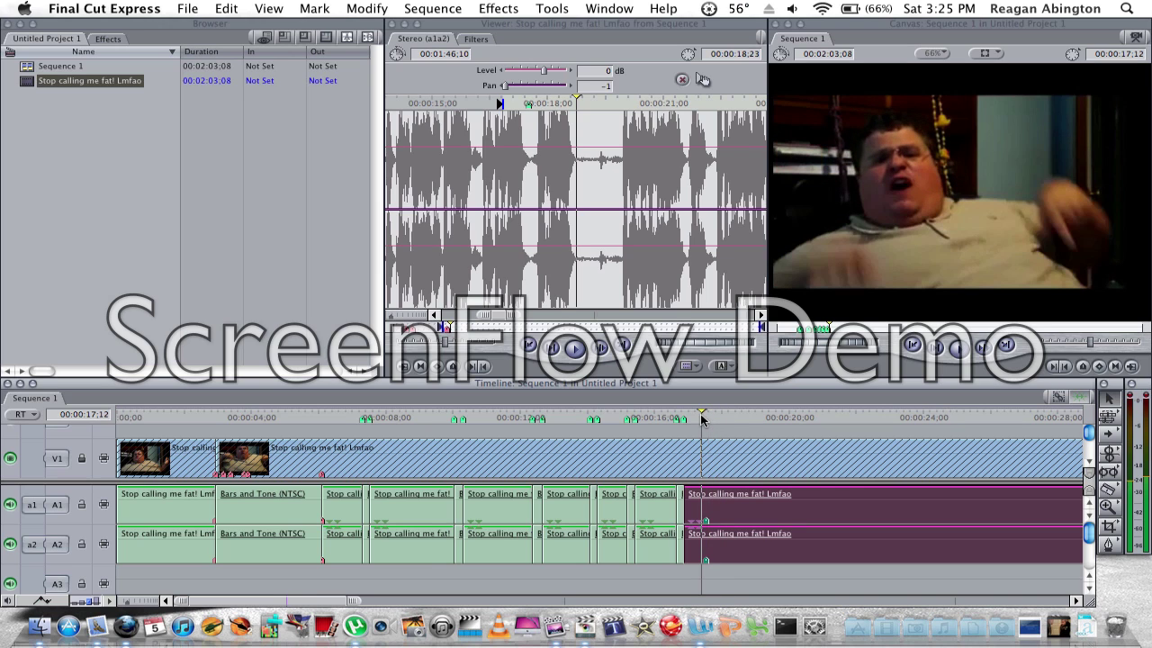
pyautogui.press('space')
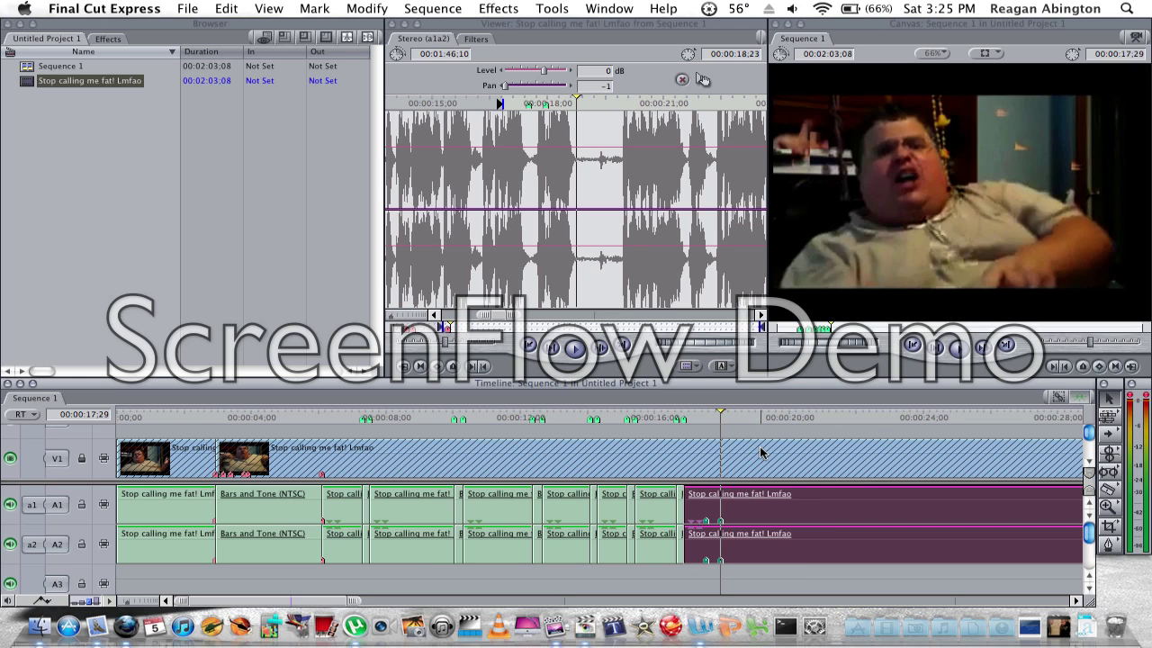
# - Razor-cut the A1/A2 audio at both ends of the curse word
pyautogui.press('b')
pyautogui.click(707, 518)
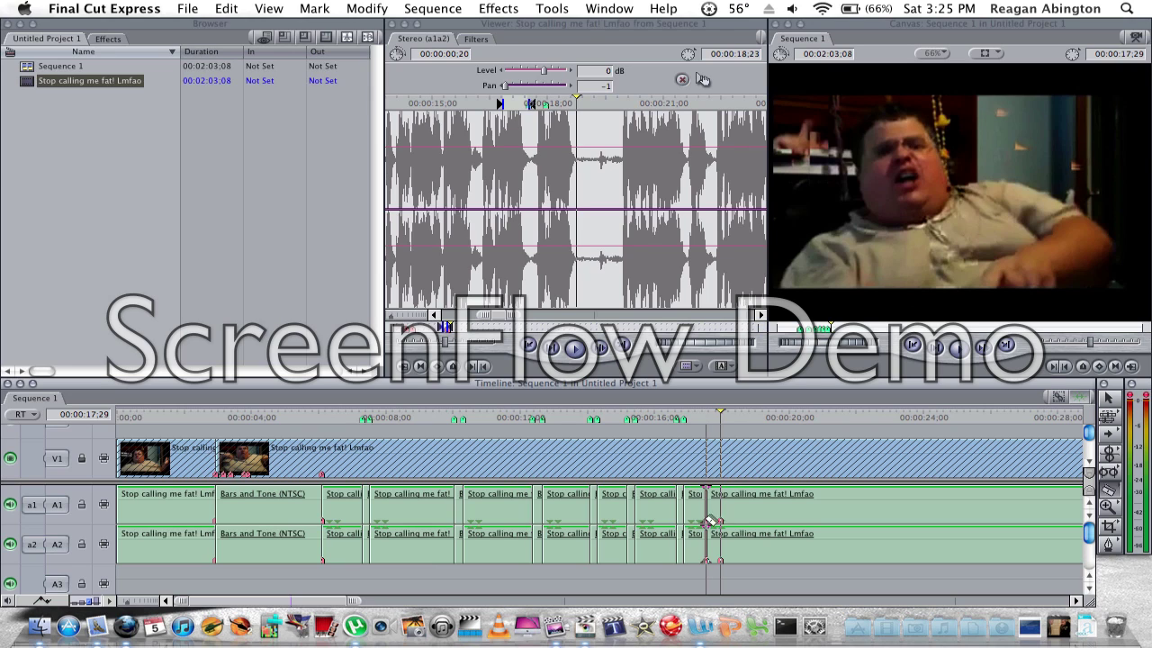
pyautogui.click(721, 519)
pyautogui.press('a')
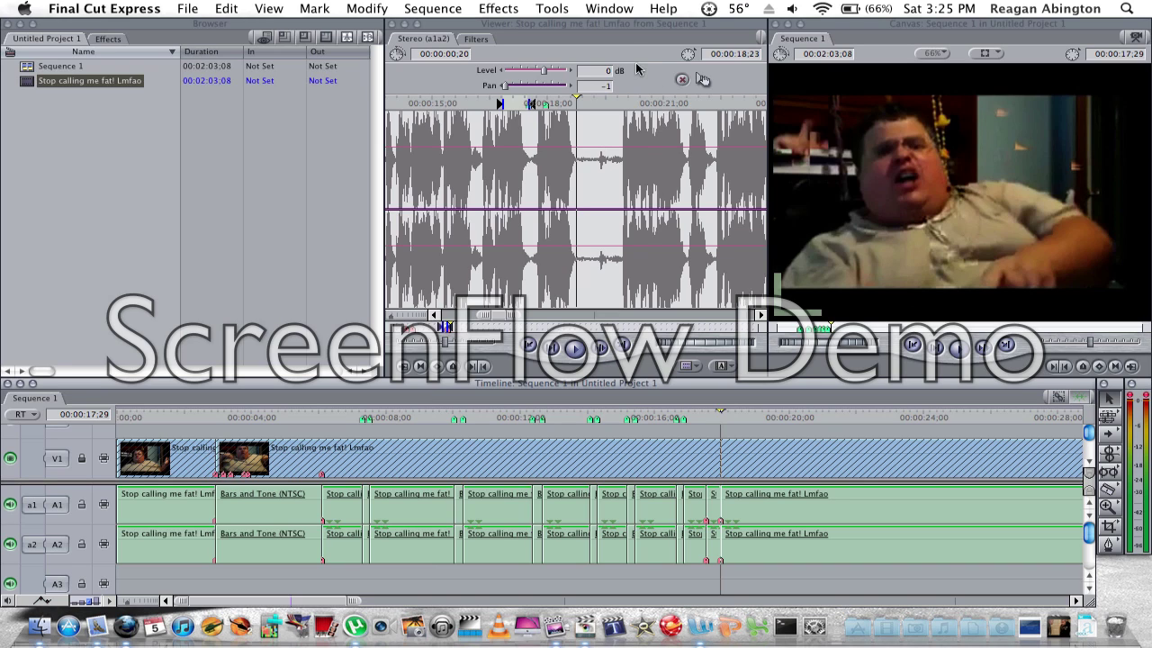
# - Load the Bars and Tone (NTSC) generator into the Viewer
pyautogui.click(726, 365)
pyautogui.click(722, 364)
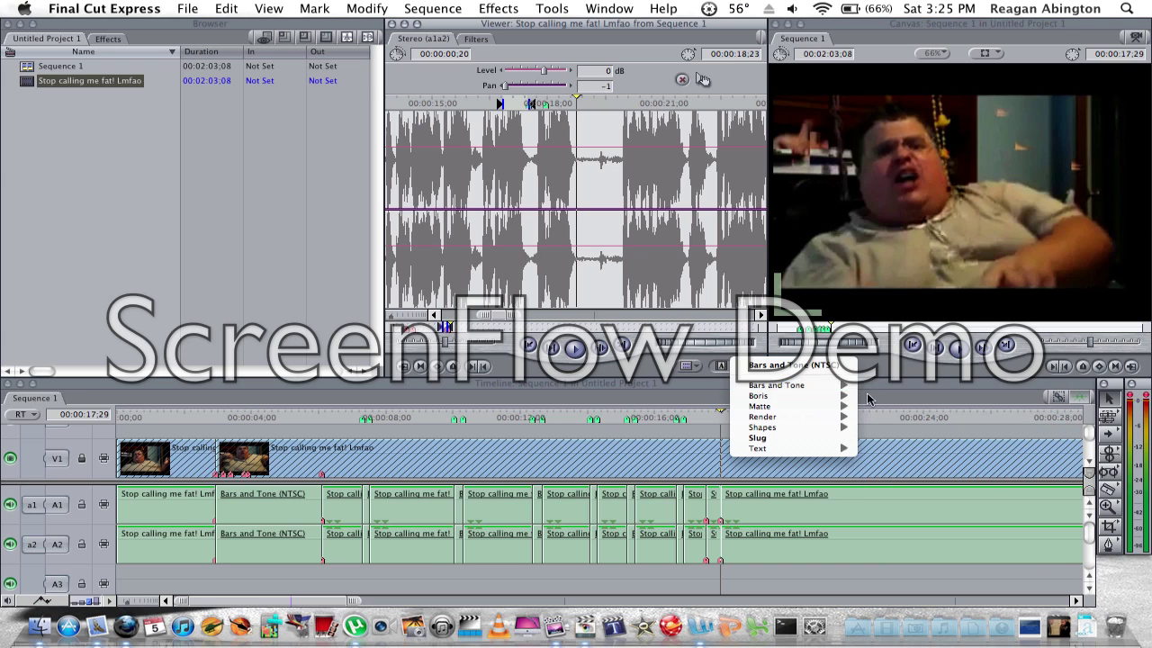
pyautogui.moveTo(841, 390)
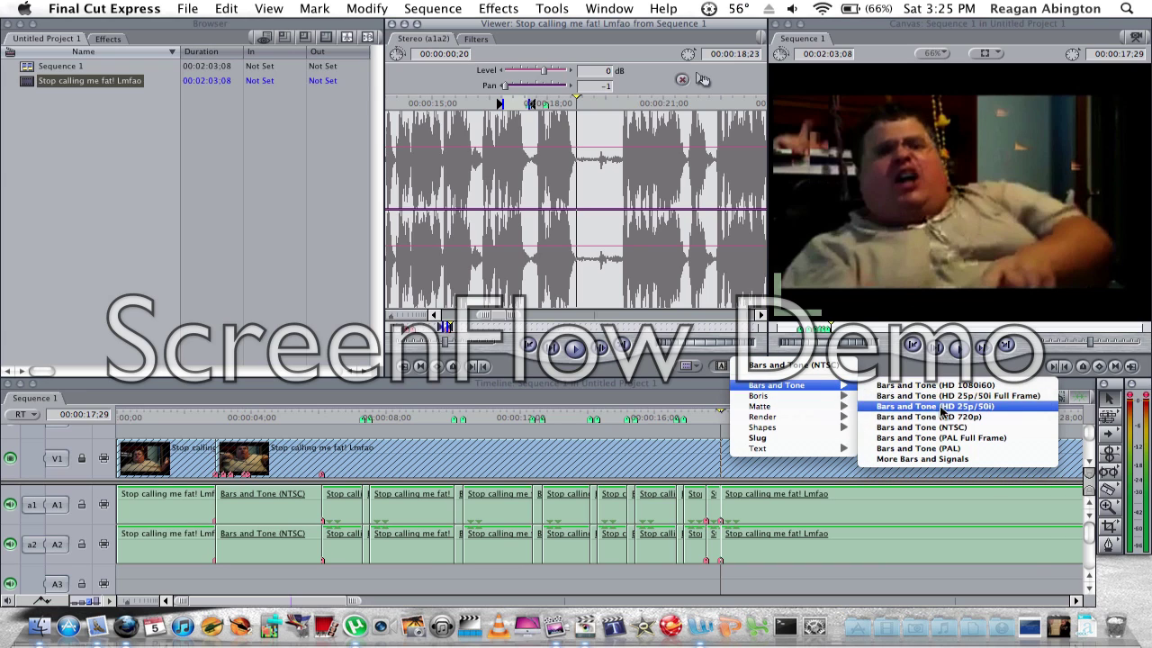
pyautogui.click(911, 425)
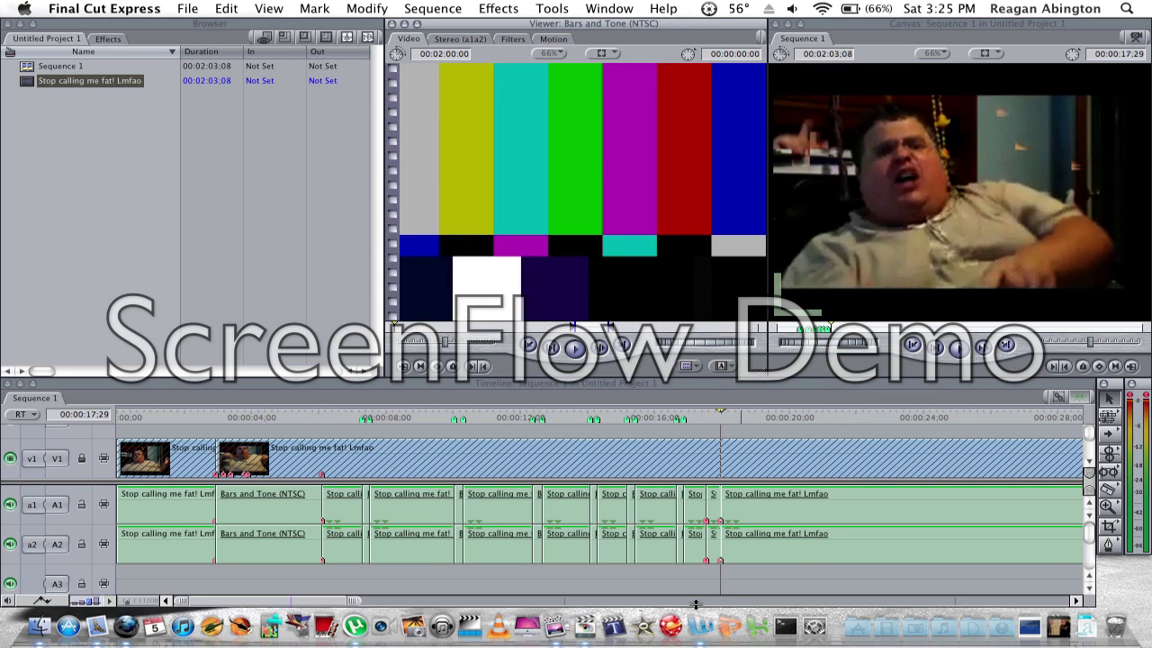
pyautogui.click(697, 417)
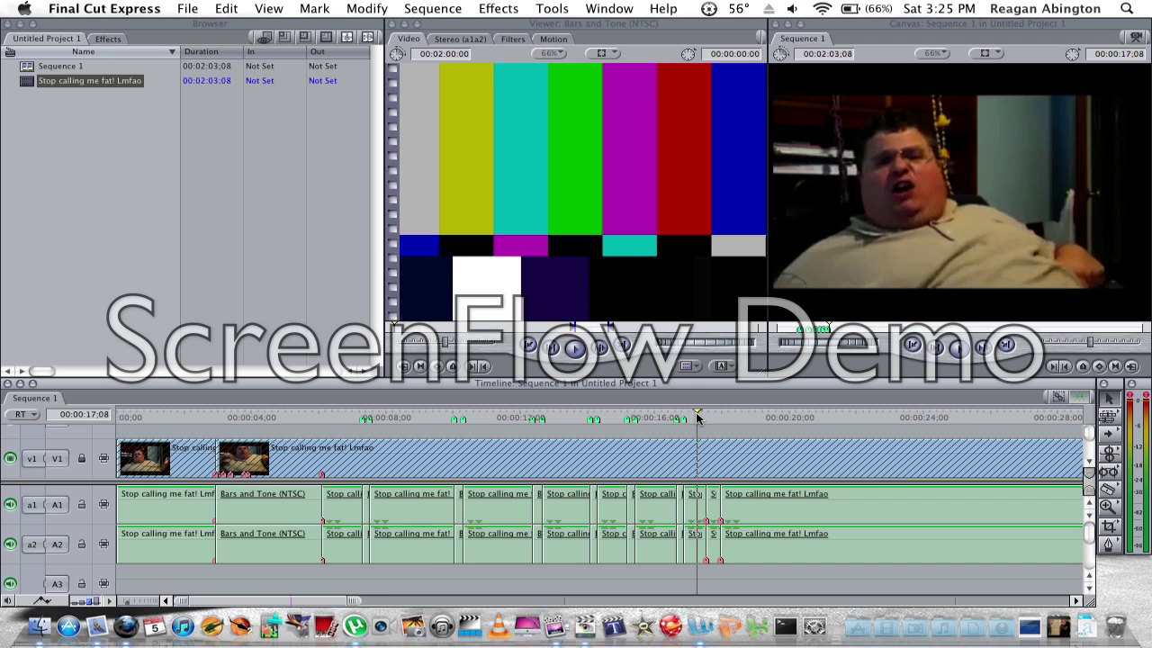
# - Overwrite the isolated curse-word piece with Bars and Tone (NTSC) and play back the bleep
pyautogui.moveTo(697, 417); pyautogui.dragTo(706, 417)
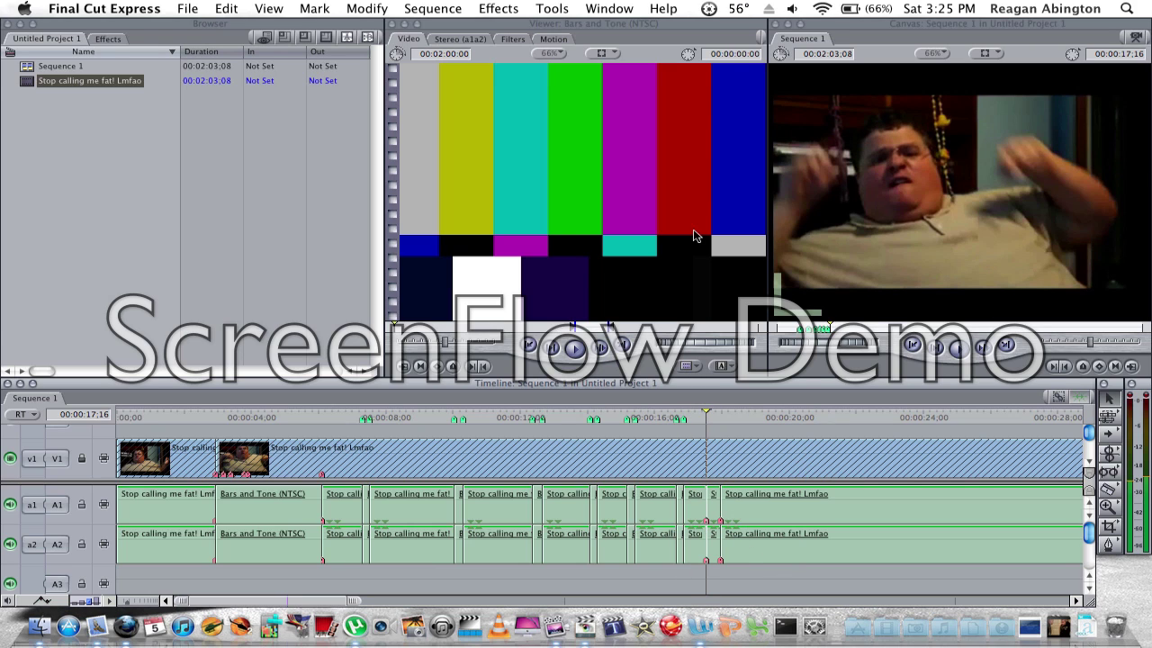
pyautogui.moveTo(693, 228); pyautogui.dragTo(1044, 210)
pyautogui.click(659, 418)
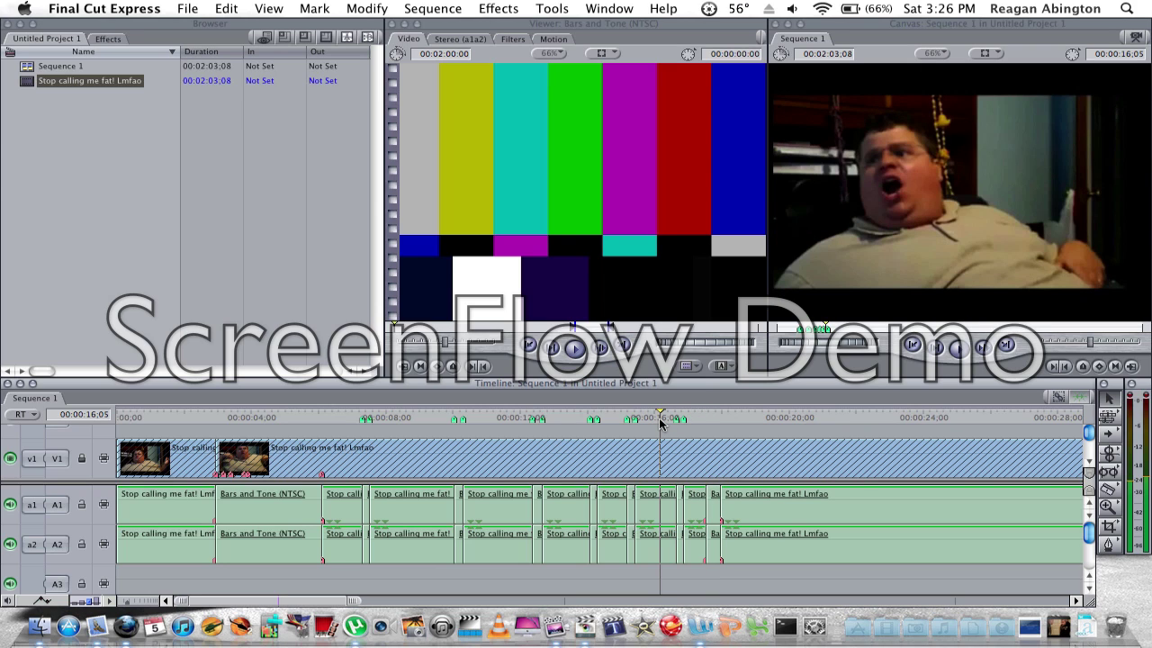
pyautogui.press('space')
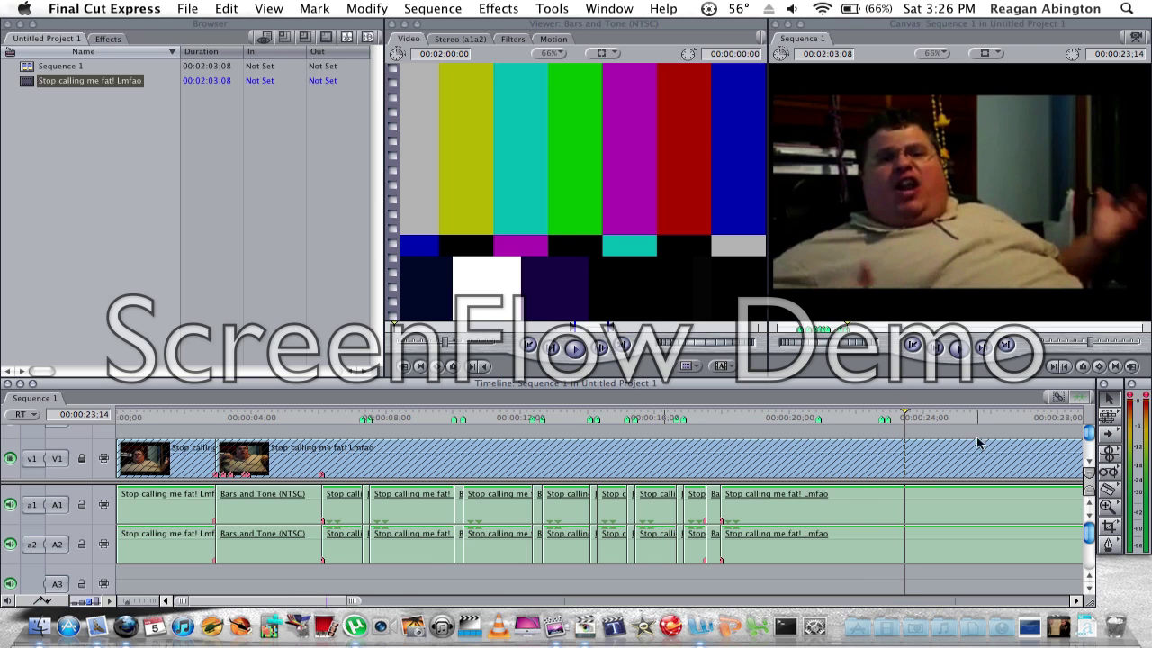
# - Find the curse word near 00:00:22 and blade both audio tracks at its start and end
pyautogui.click(866, 418)
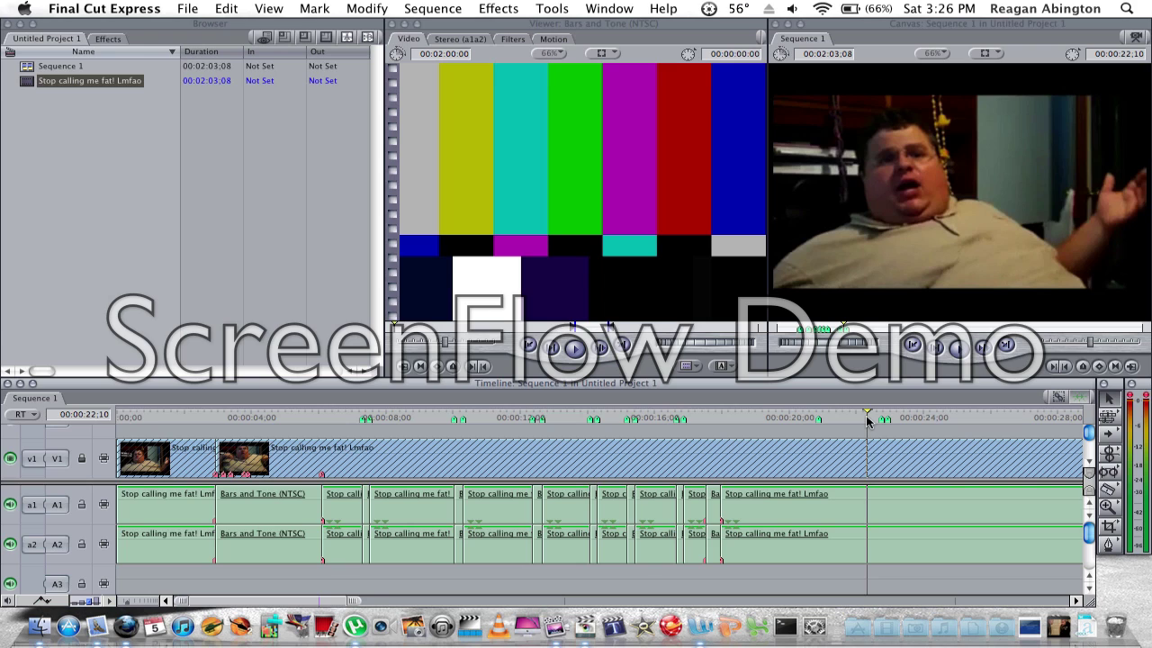
pyautogui.press('Up')
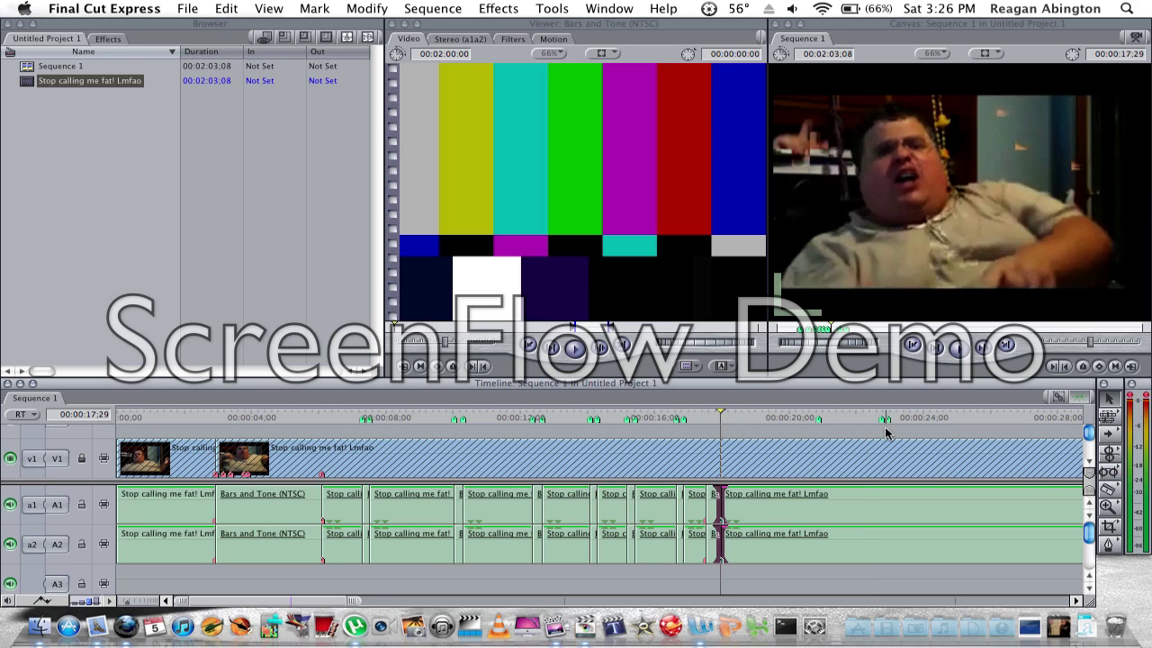
pyautogui.press('space')
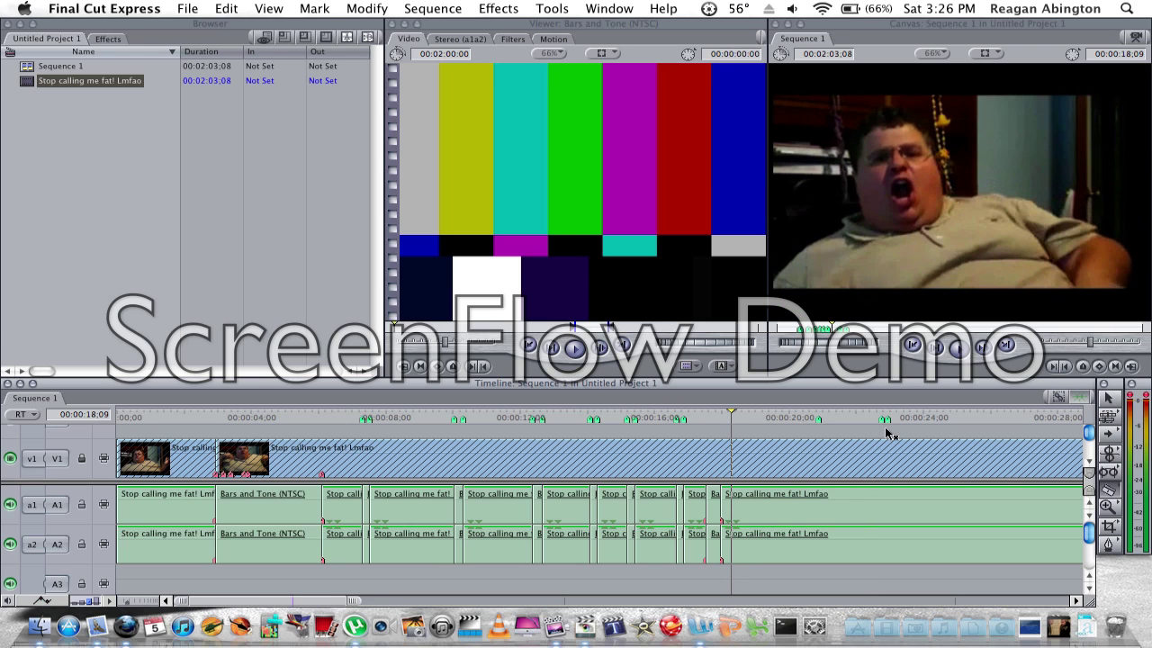
pyautogui.click(882, 502)
pyautogui.click(887, 501)
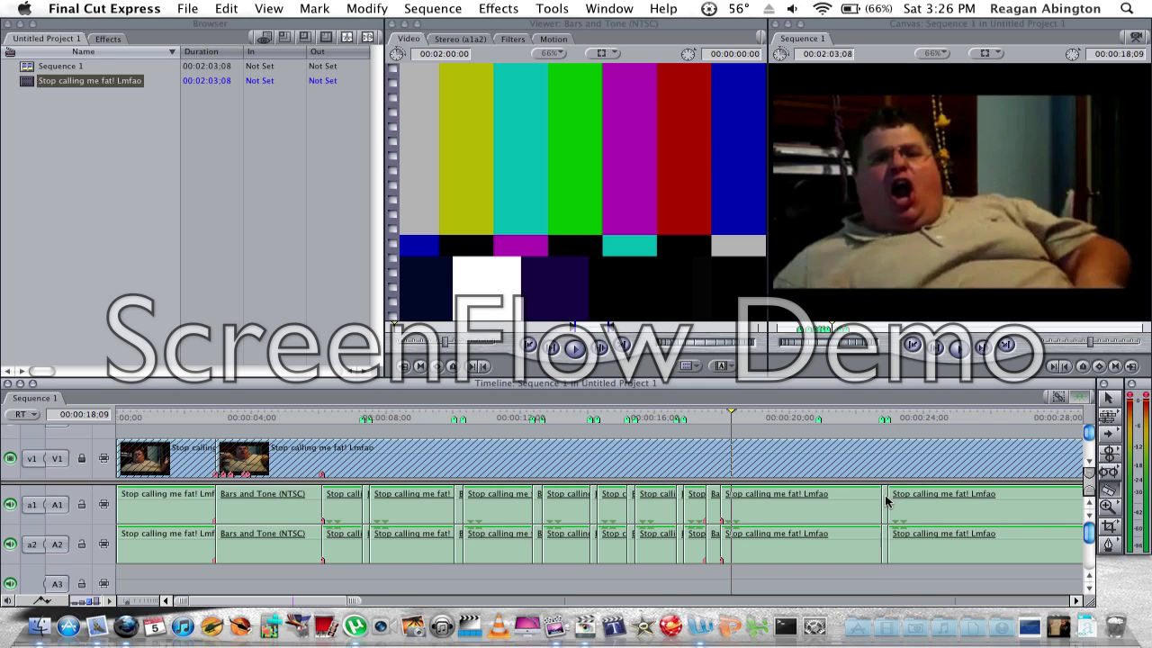
pyautogui.press('a')
# - Try overwriting the new piece with Bars and Tone, then play back to check
pyautogui.moveTo(875, 419)
pyautogui.mouseDown()
pyautogui.moveTo(849, 419)
pyautogui.moveTo(931, 419)
pyautogui.moveTo(881, 419)
pyautogui.mouseUp()
pyautogui.moveTo(611, 225); pyautogui.dragTo(747, 296)
pyautogui.click(785, 414)
pyautogui.press('space')
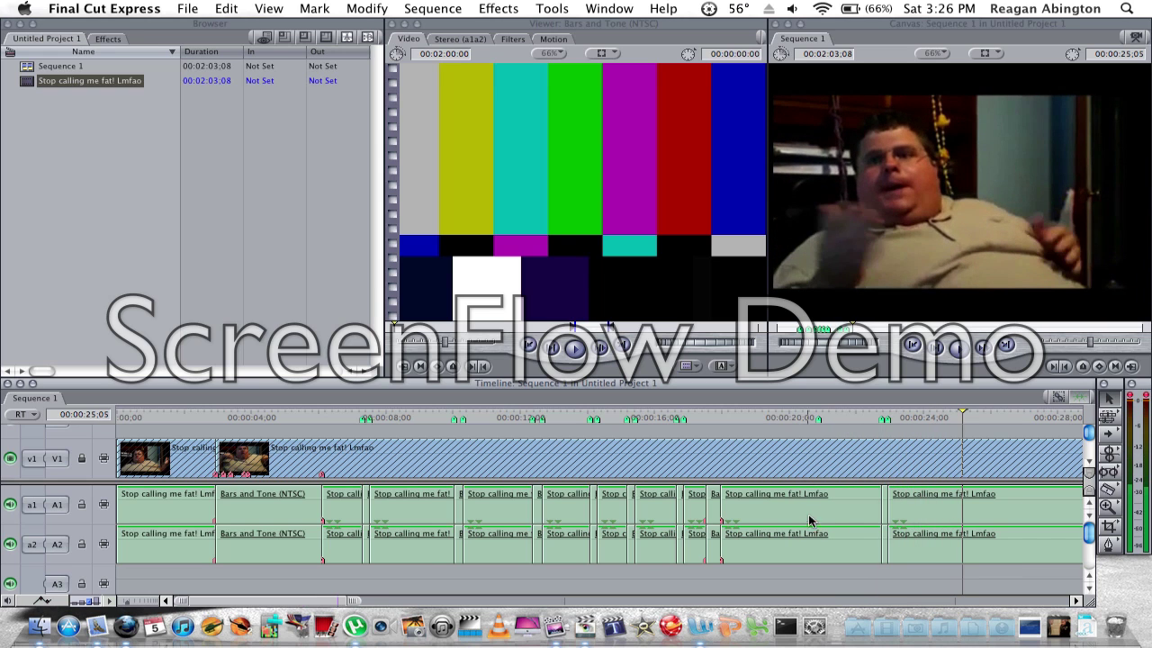
# - Play ahead and park the playhead at the next curse word near 00:00:26
pyautogui.hscroll(10, 808, 518)
pyautogui.hscroll(3, 808, 522)
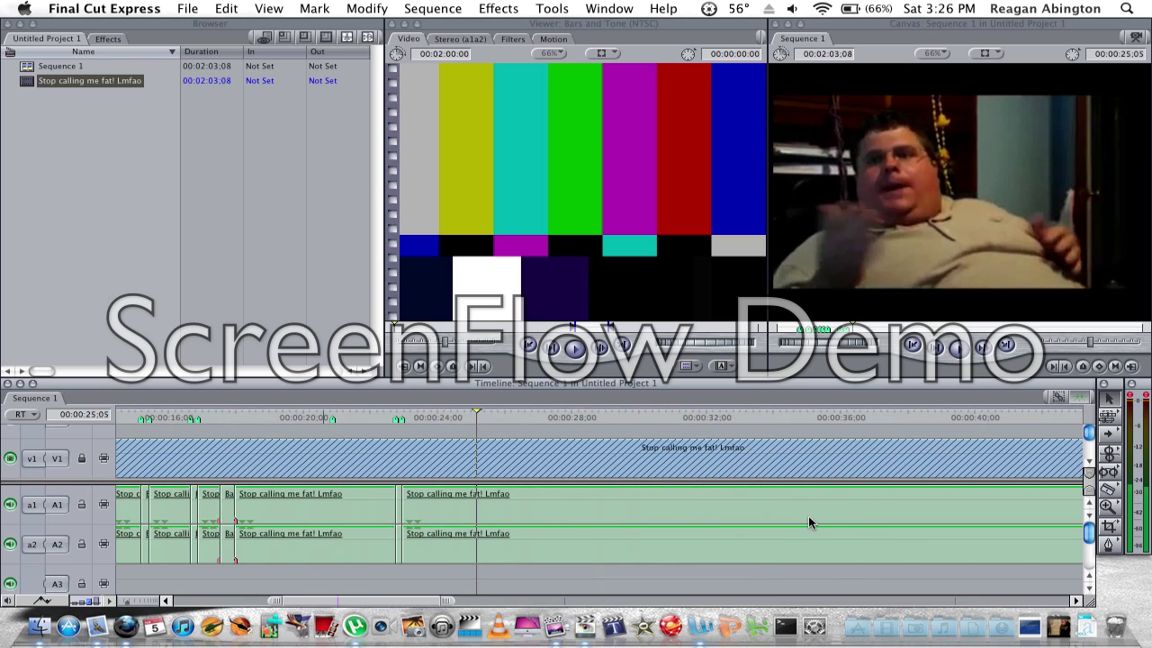
pyautogui.press('space')
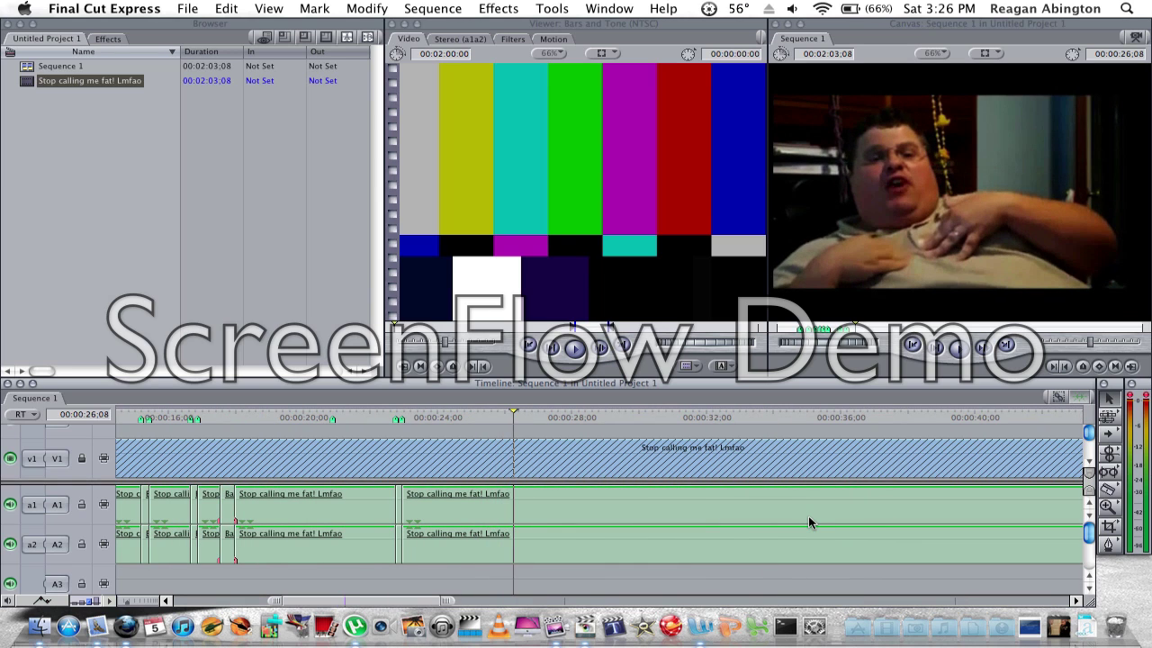
pyautogui.press('m')
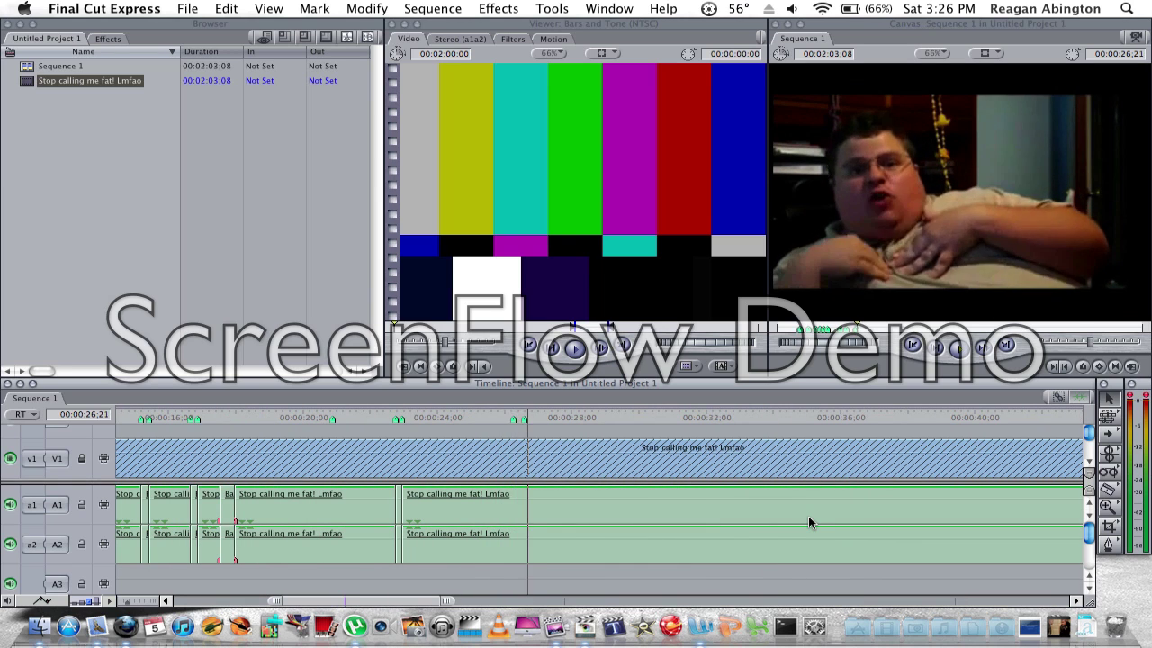
pyautogui.click(503, 414)
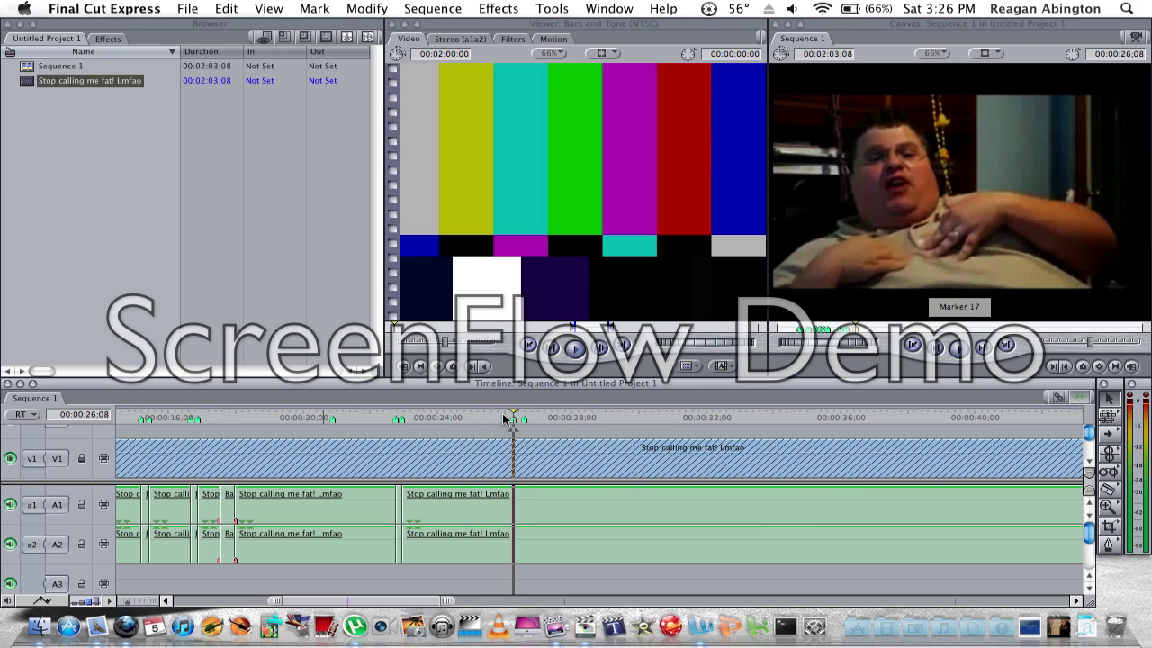
# - Blade both ends of that word and overwrite it with a Bars and Tone bleep
pyautogui.click(523, 500)
pyautogui.click(524, 501)
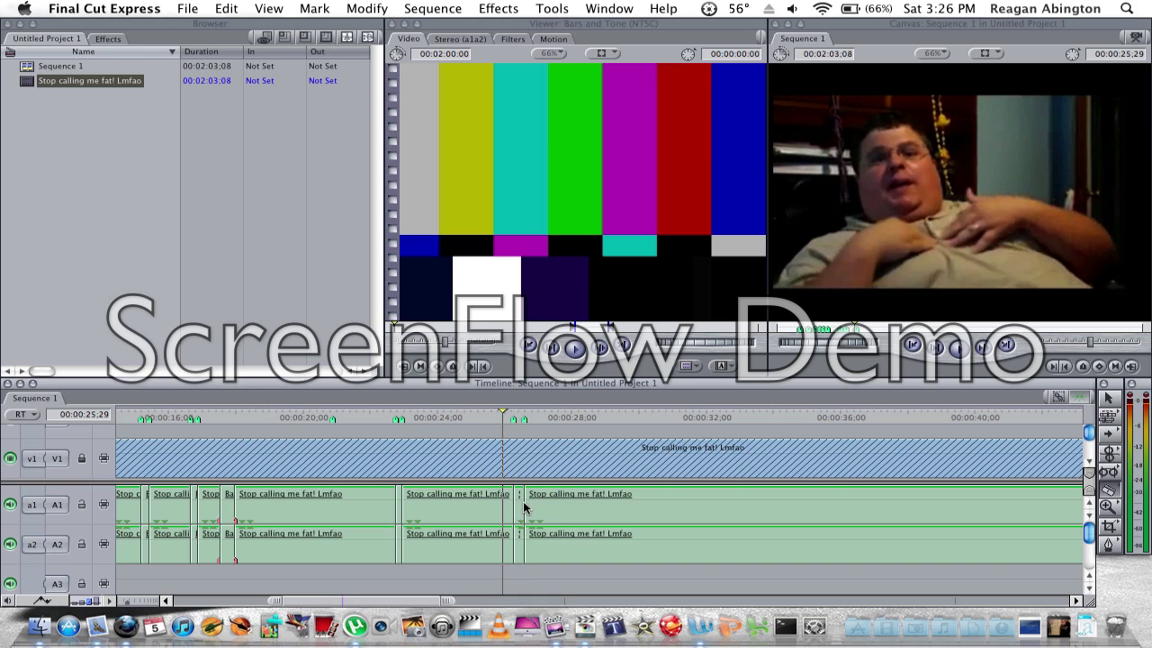
pyautogui.press('a')
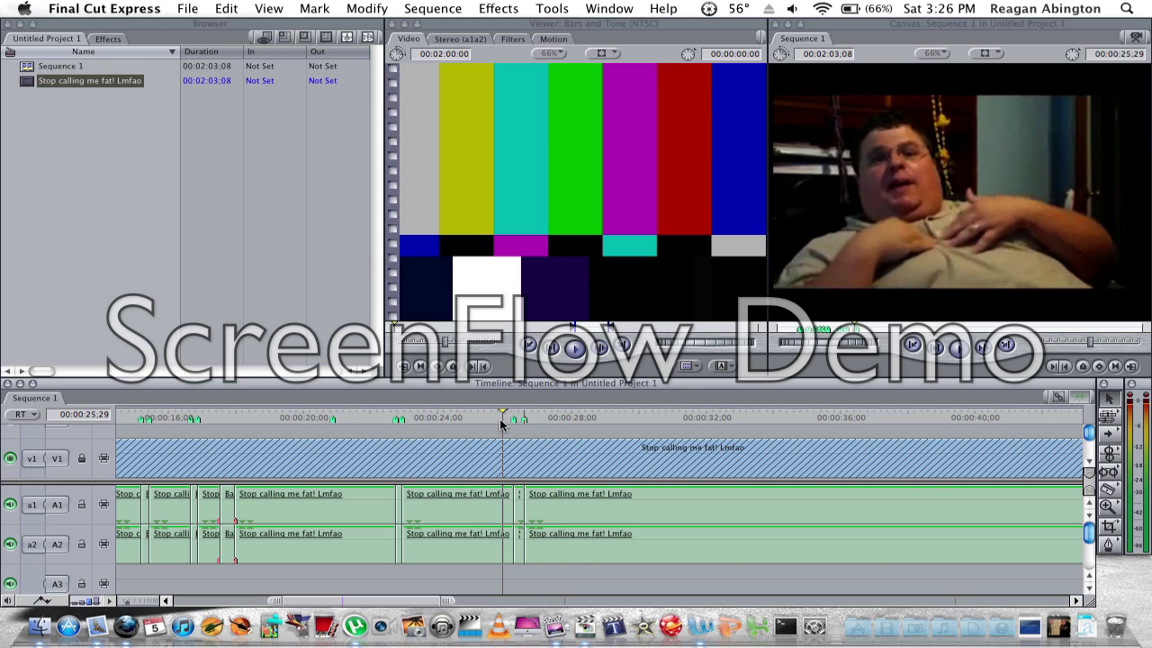
pyautogui.moveTo(499, 416)
pyautogui.mouseDown()
pyautogui.moveTo(481, 416)
pyautogui.moveTo(514, 415)
pyautogui.mouseUp()
pyautogui.moveTo(540, 290); pyautogui.dragTo(937, 232)
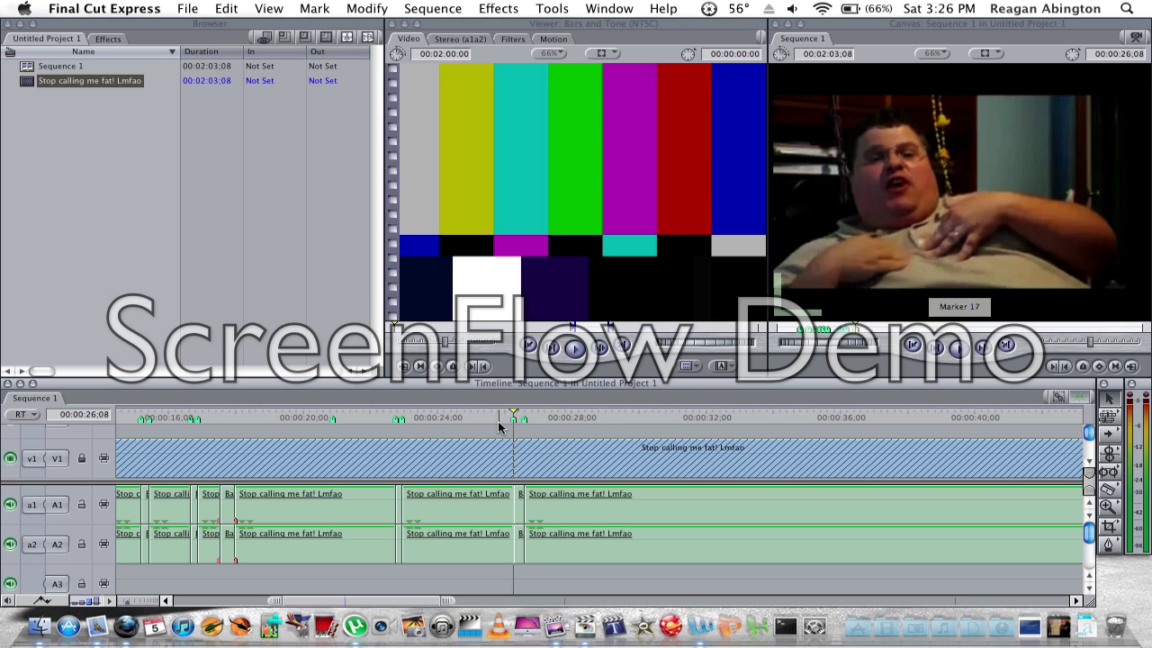
pyautogui.press('space')
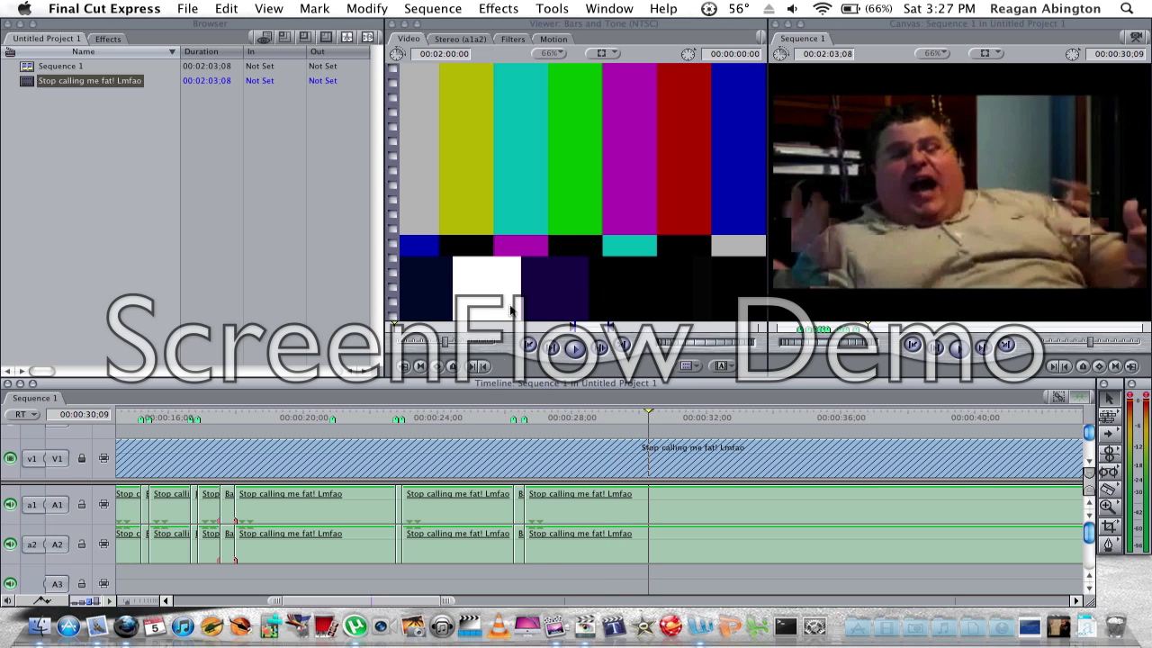
# - Blade both audio tracks at the curse word near 00:00:30
pyautogui.click(635, 419)
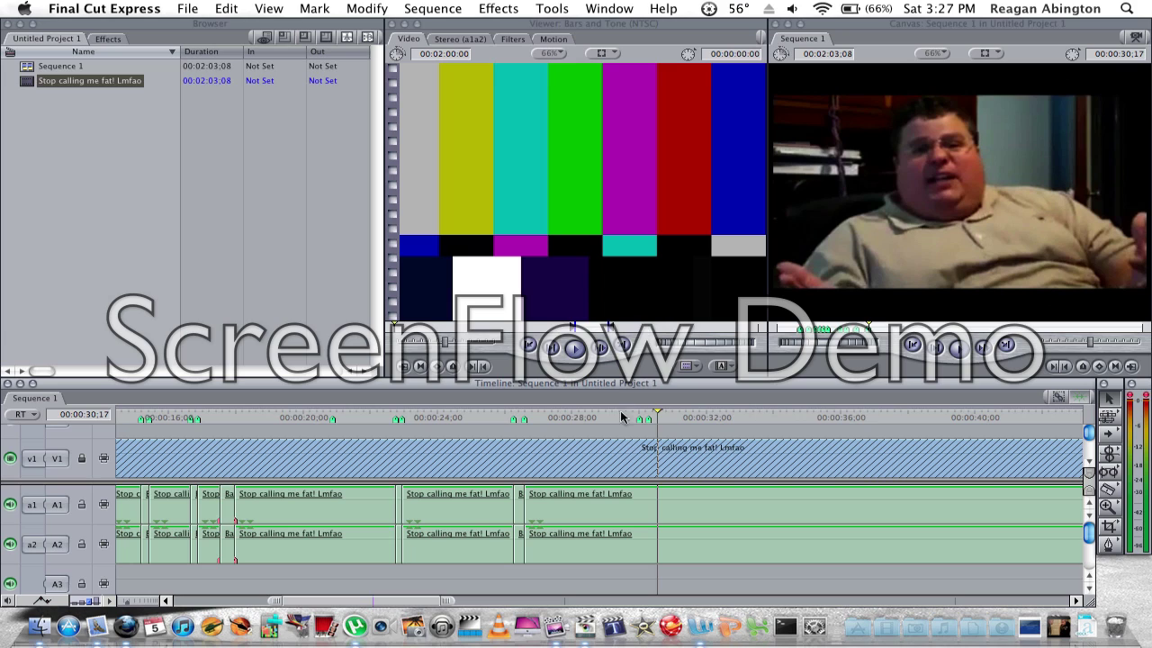
pyautogui.press('b')
pyautogui.click(640, 531)
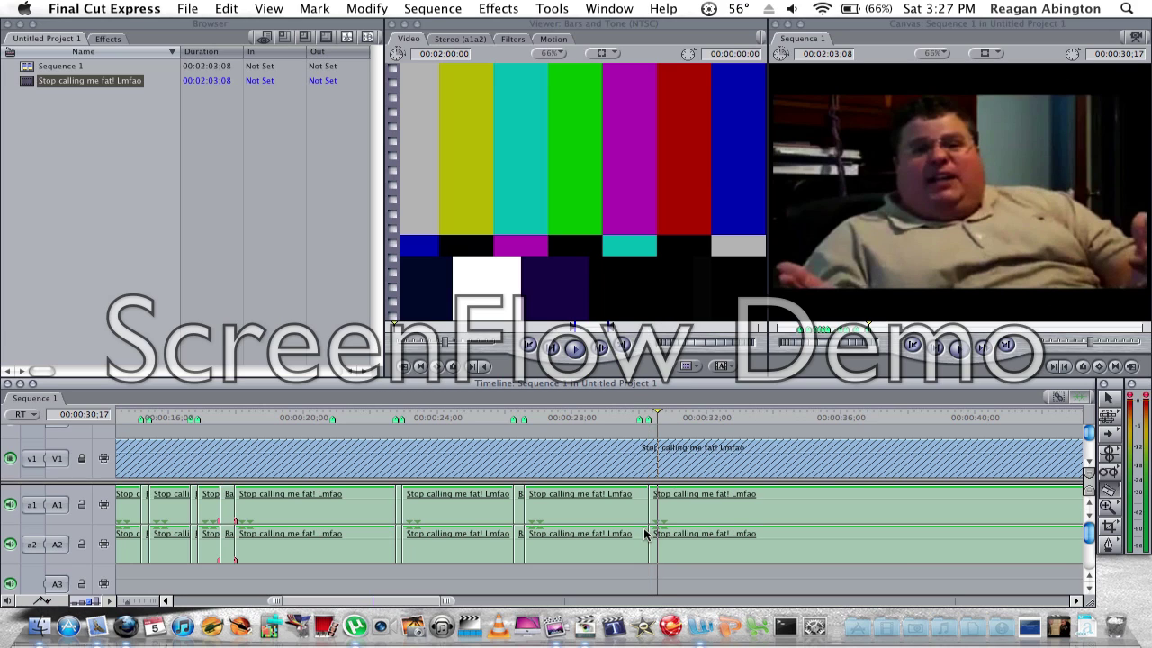
pyautogui.press('a')
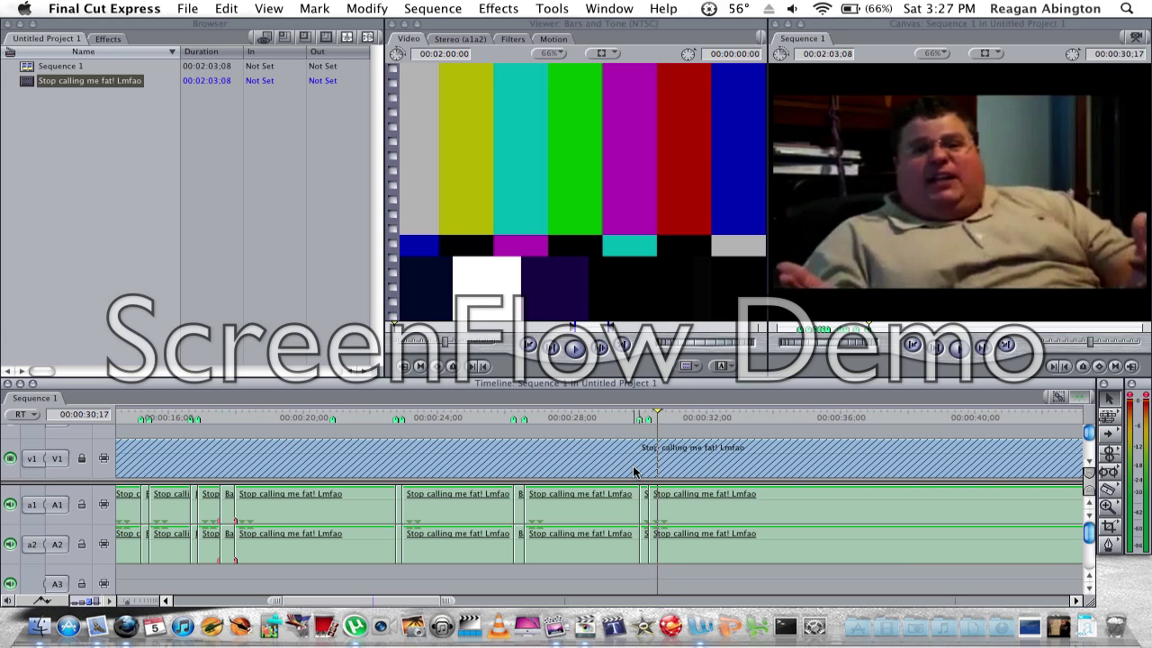
# - Overwrite the cut piece with Bars and Tone and play back the bleep
pyautogui.moveTo(600, 409)
pyautogui.mouseDown()
pyautogui.moveTo(636, 412)
pyautogui.moveTo(990, 234)
pyautogui.moveTo(1060, 219)
pyautogui.moveTo(990, 270)
pyautogui.moveTo(814, 285)
pyautogui.mouseUp()
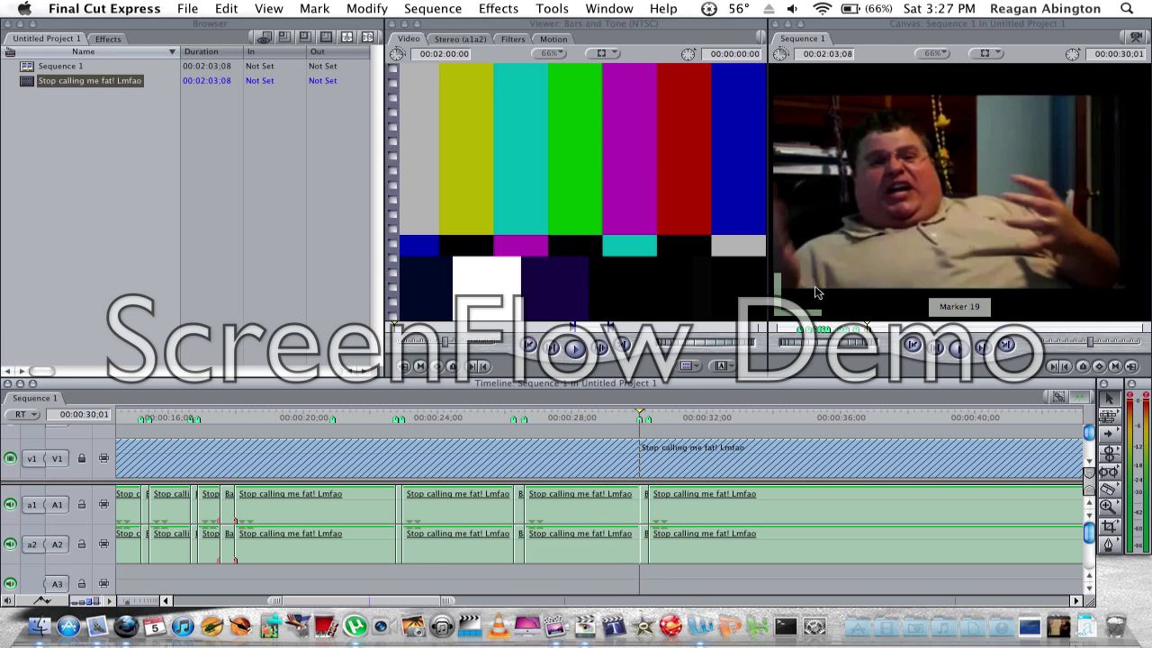
pyautogui.click(599, 410)
pyautogui.press('space')
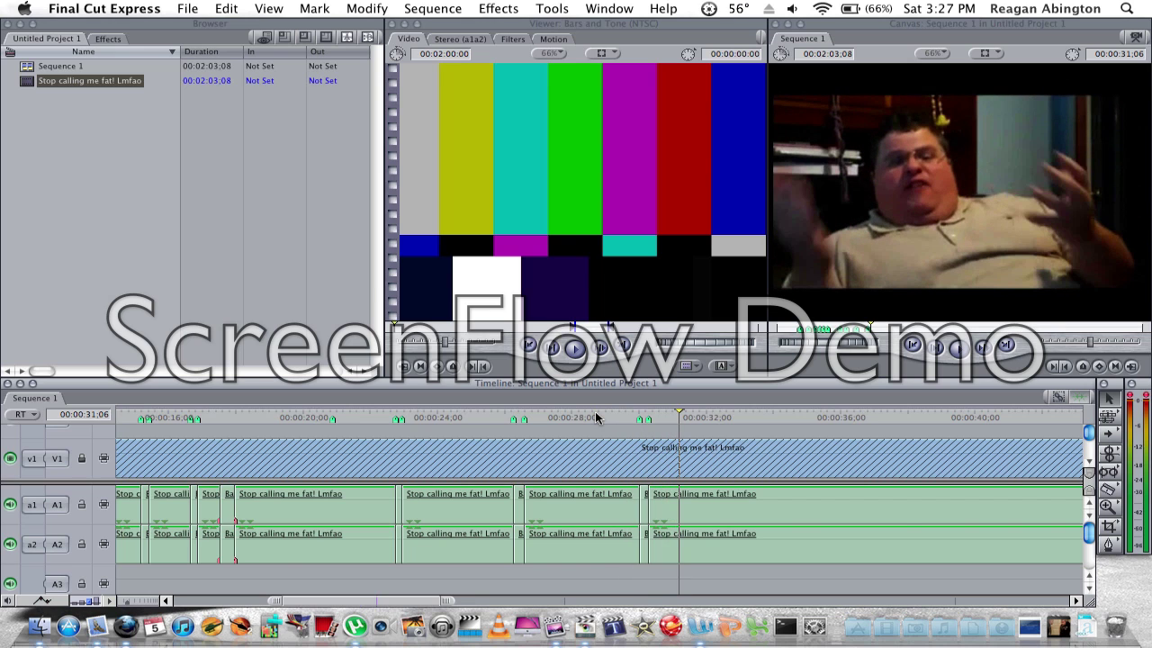
pyautogui.hscroll(-10, 621, 477)
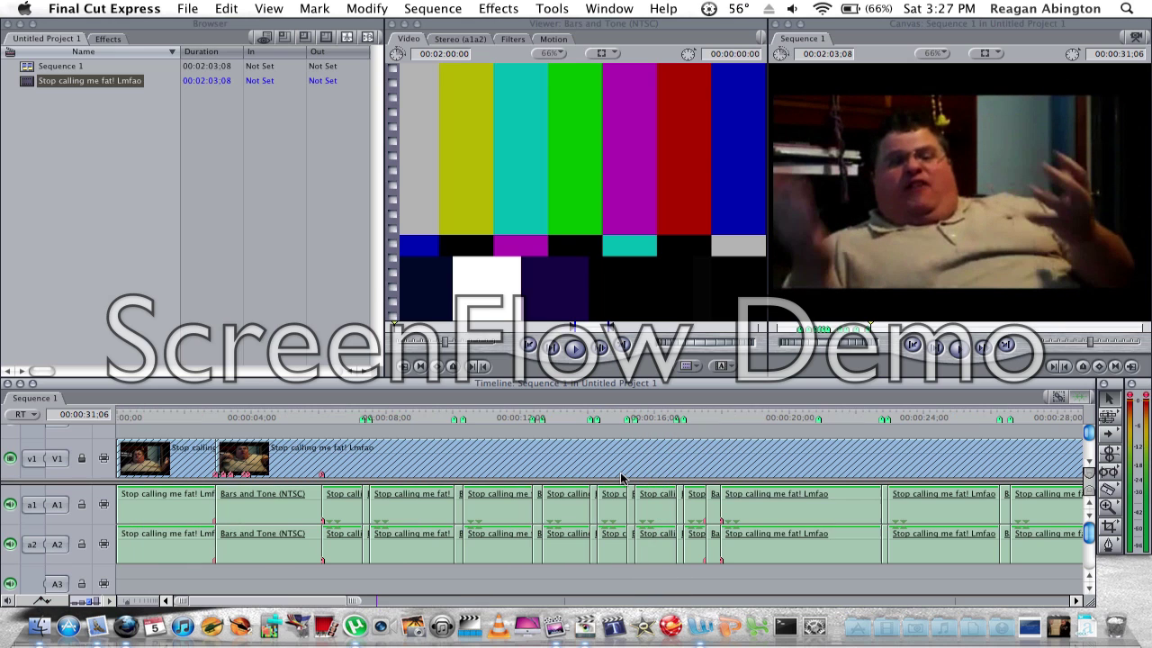
pyautogui.click(134, 417)
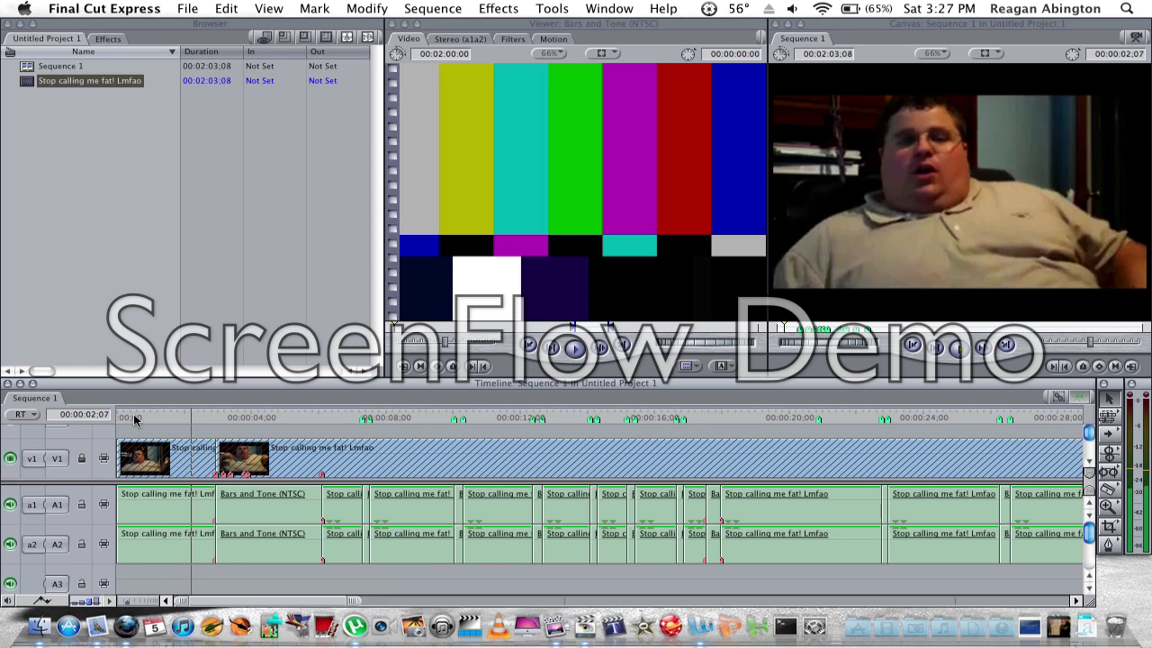